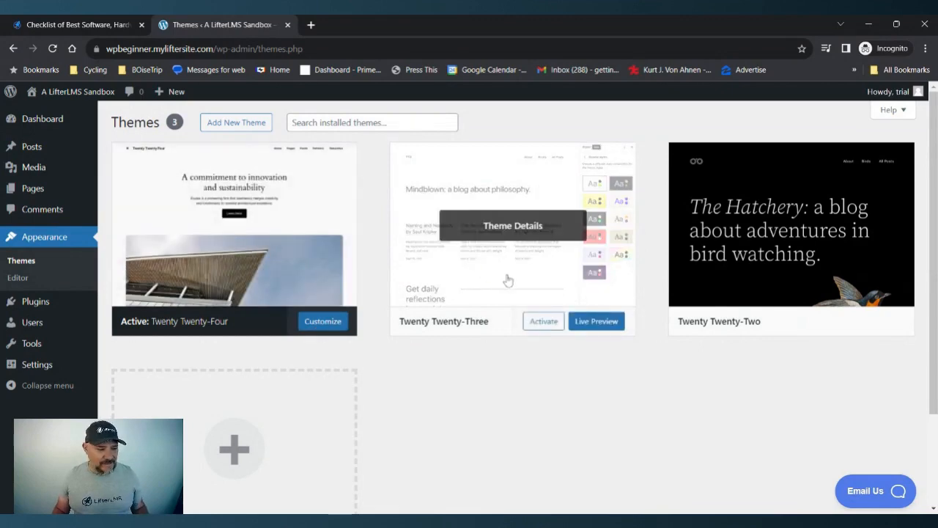
Step: Activate the Twenty Twenty-Three theme and look over the site's front page with it
left_click(543, 322)
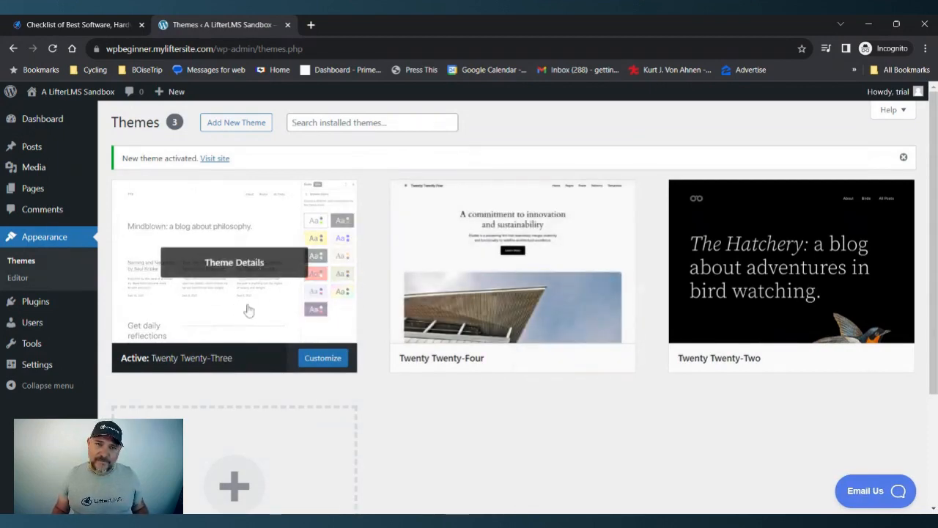
left_click(71, 96)
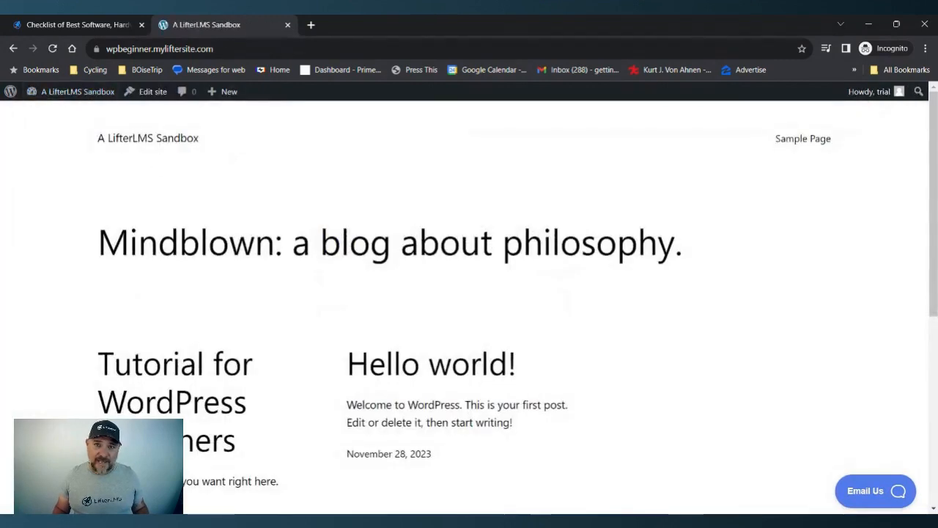
scroll(339, 256, "down", 5)
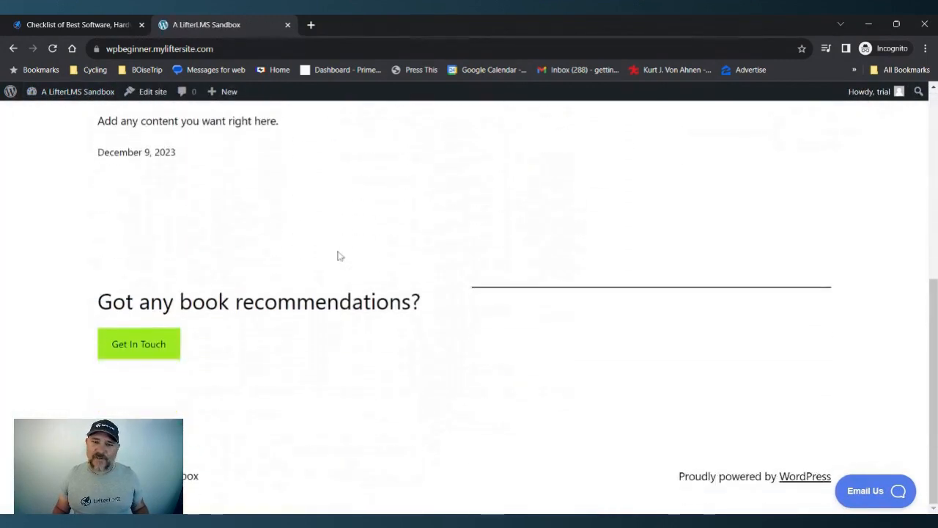
scroll(340, 256, "up", 5)
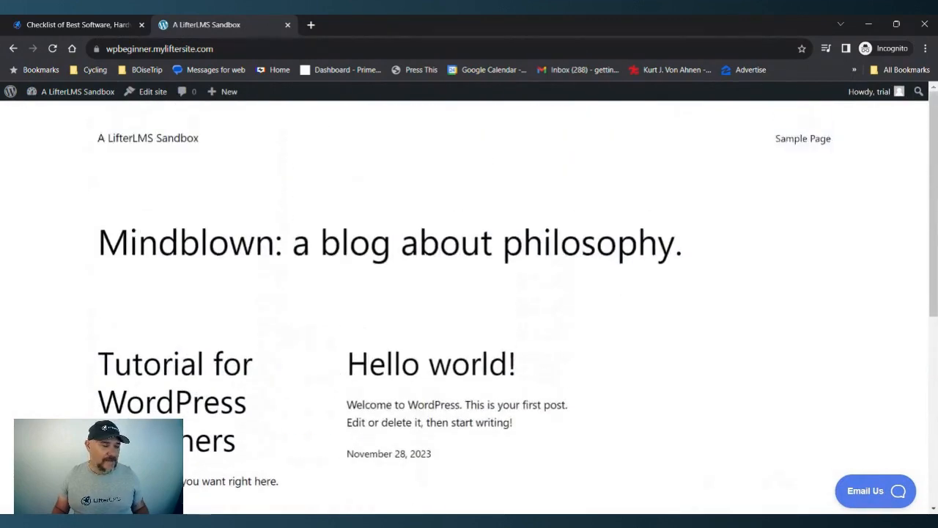
Step: Return to the installed themes in the site's admin area and activate Twenty Twenty-Four
mouse_move(66, 97)
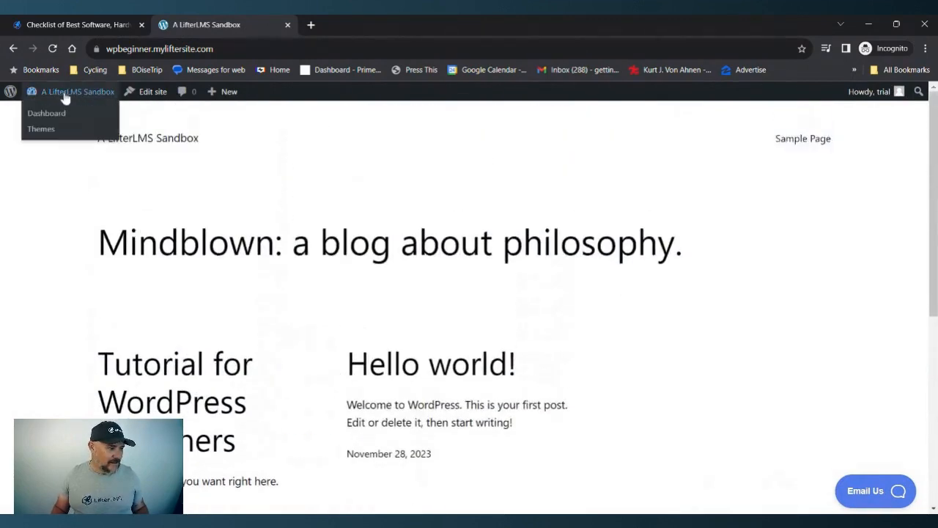
left_click(47, 116)
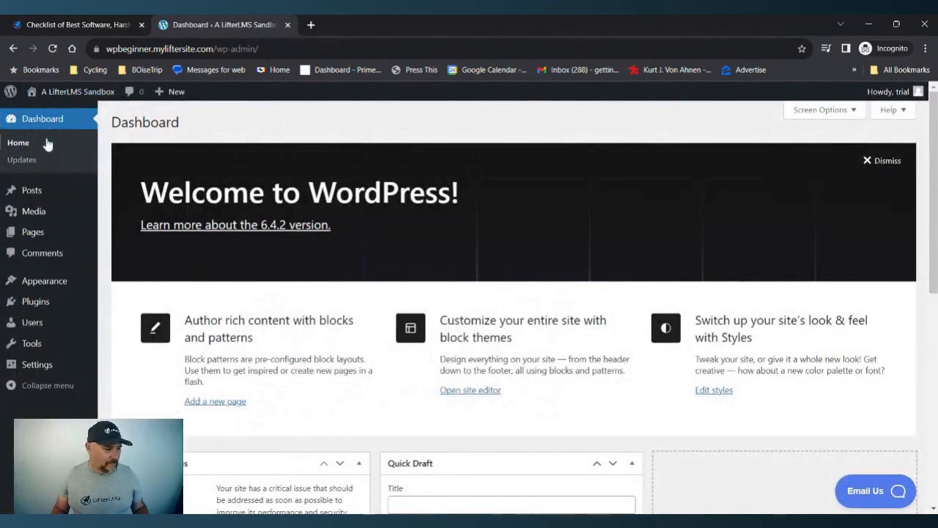
left_click(40, 282)
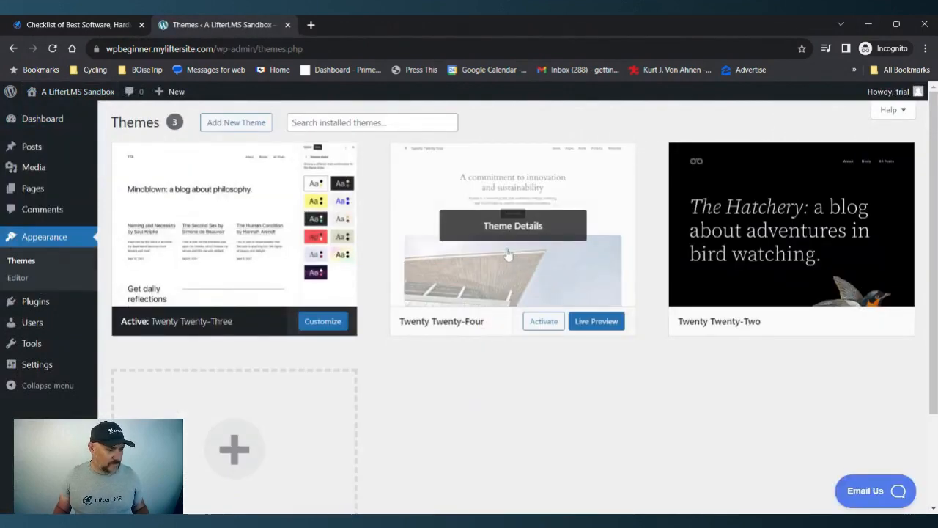
left_click(543, 323)
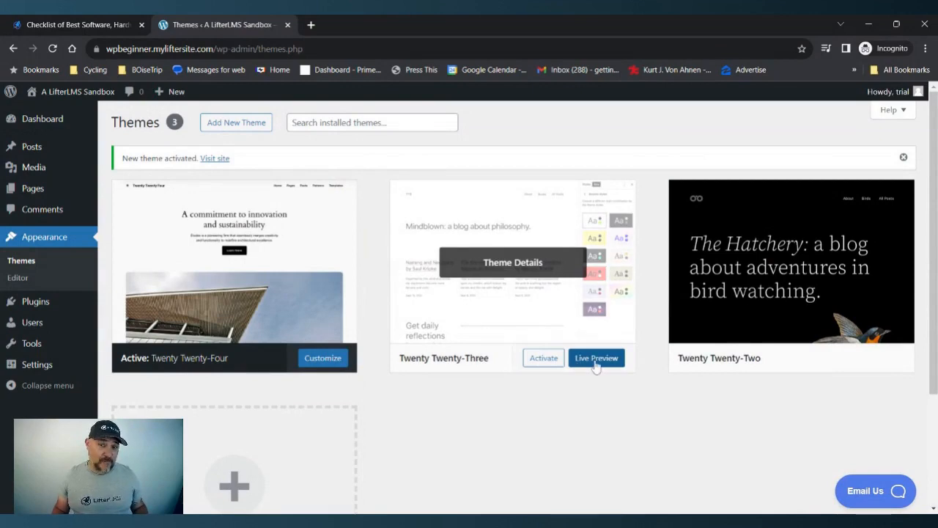
Step: Preview the Twenty Twenty-Three theme live without activating it, examine the whole blog home layout, and leave the preview
left_click(596, 359)
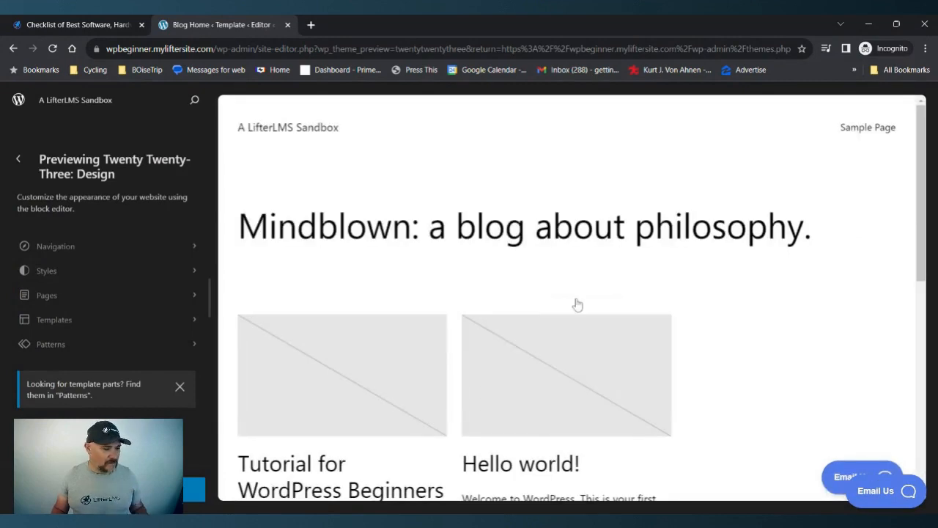
scroll(469, 224, "down", 6)
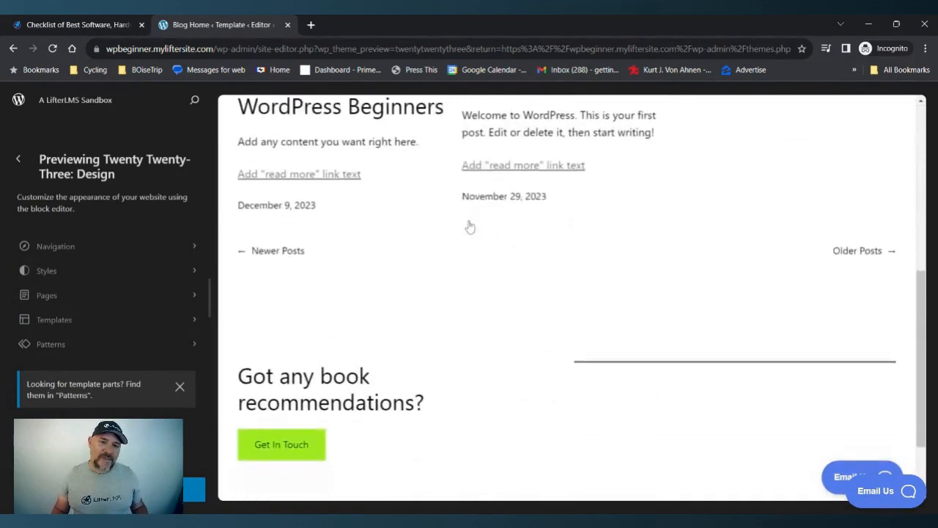
scroll(470, 225, "up", 3)
scroll(470, 225, "up", 3)
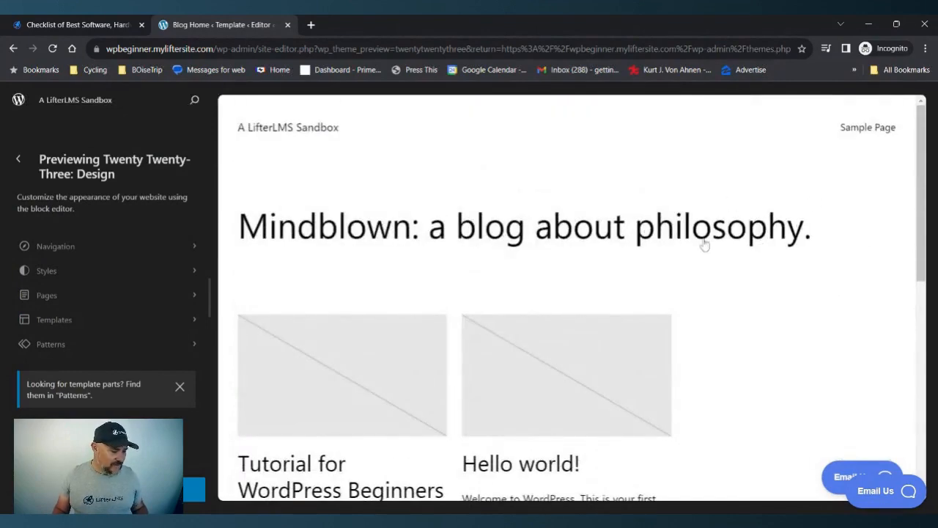
scroll(589, 247, "down", 4)
scroll(586, 245, "down", 2)
scroll(587, 242, "up", 6)
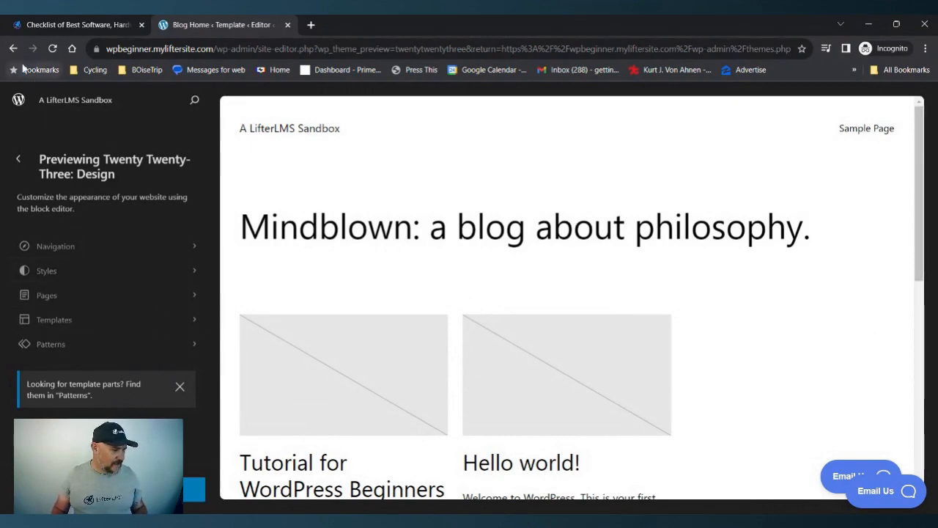
left_click(19, 161)
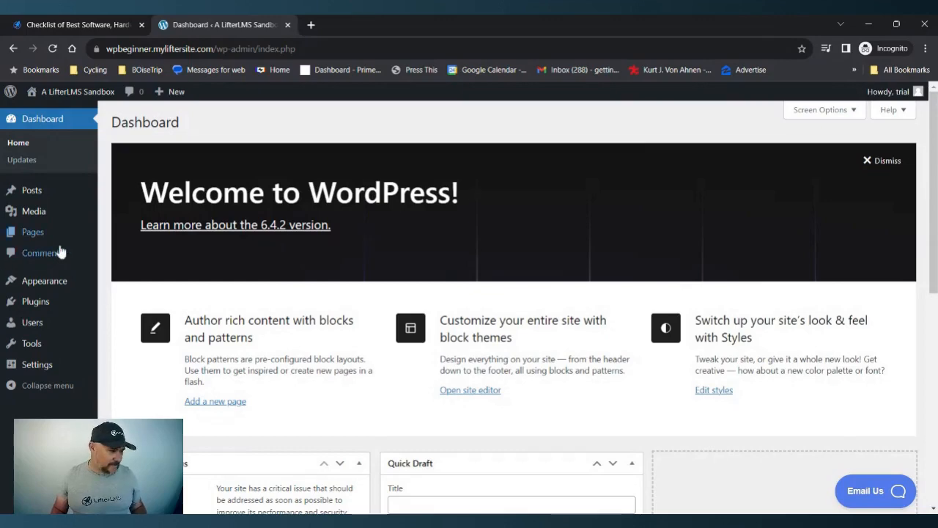
Step: Go to the site's installed themes and open the catalogue for adding a new theme
mouse_move(47, 290)
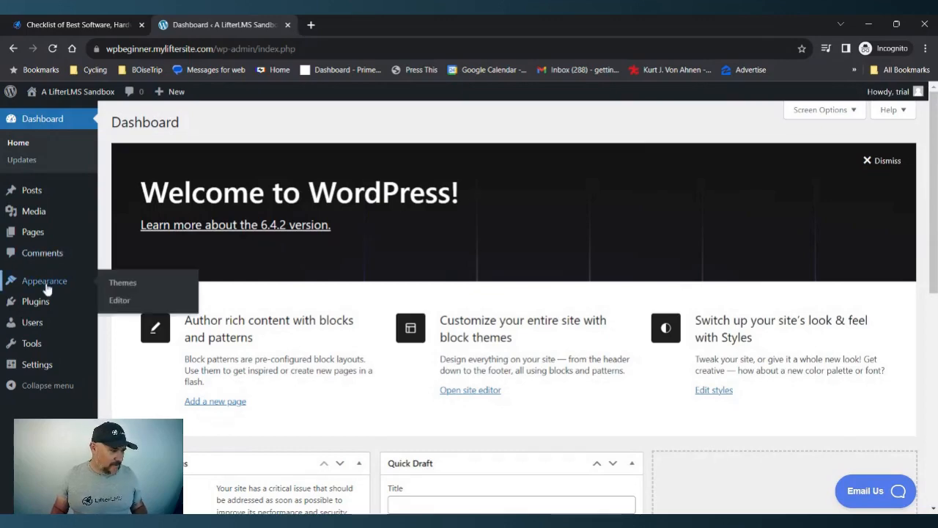
left_click(126, 285)
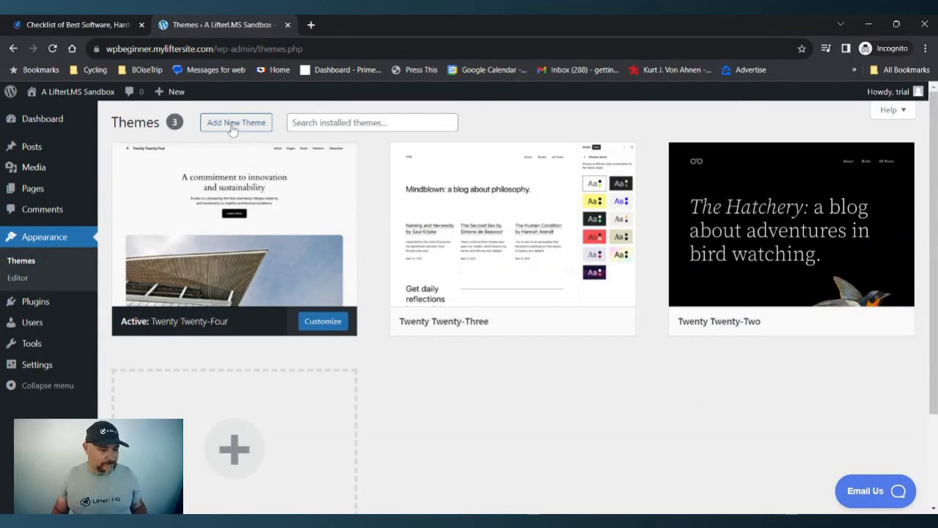
left_click(233, 123)
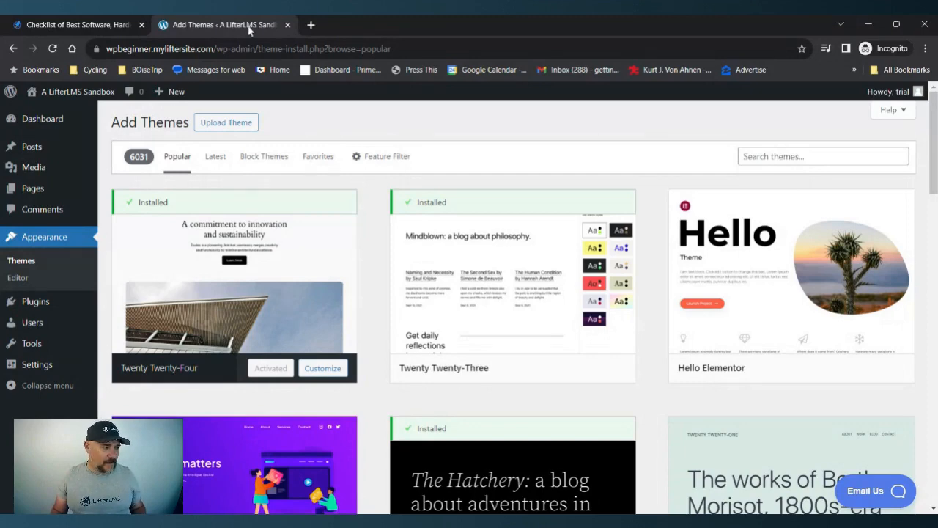
Step: Review the Themes section of the LifterLMS Recommended Resources page in the other browser tab
left_click(97, 28)
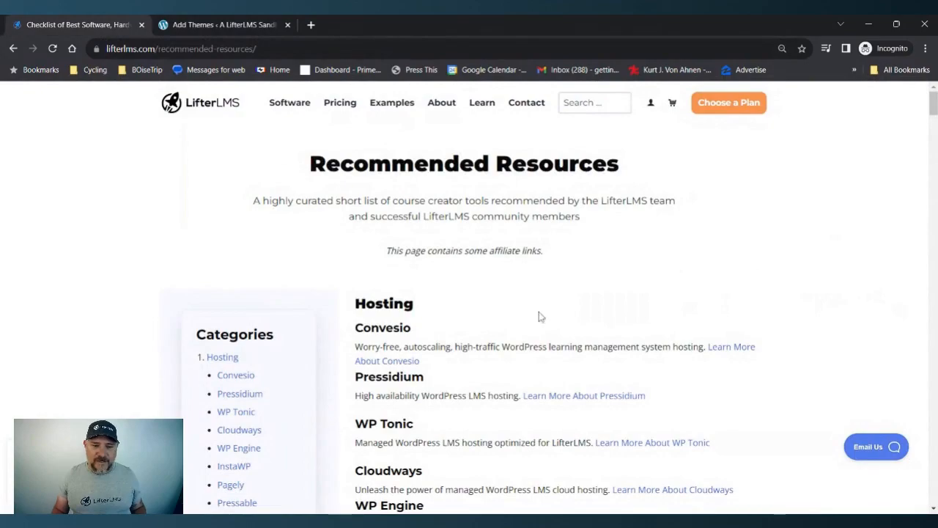
scroll(543, 307, "down", 3)
scroll(542, 317, "down", 10)
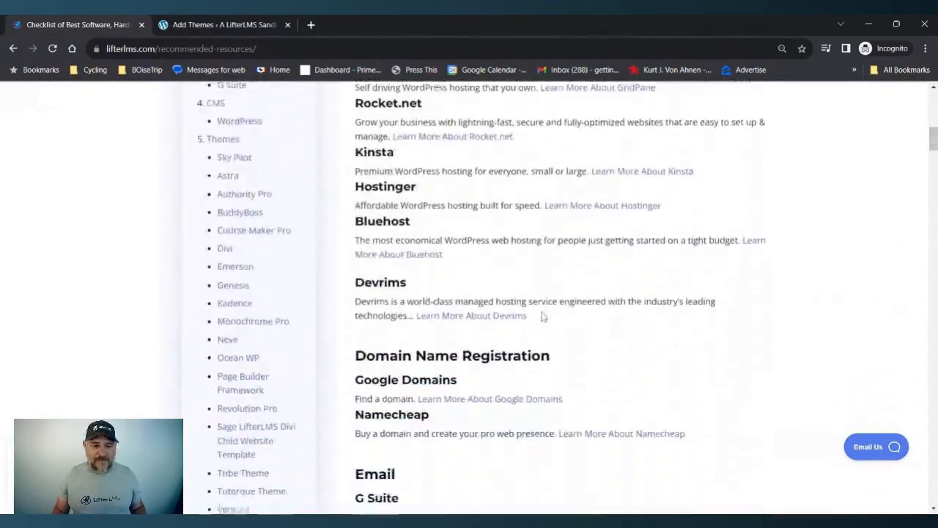
scroll(543, 317, "down", 8)
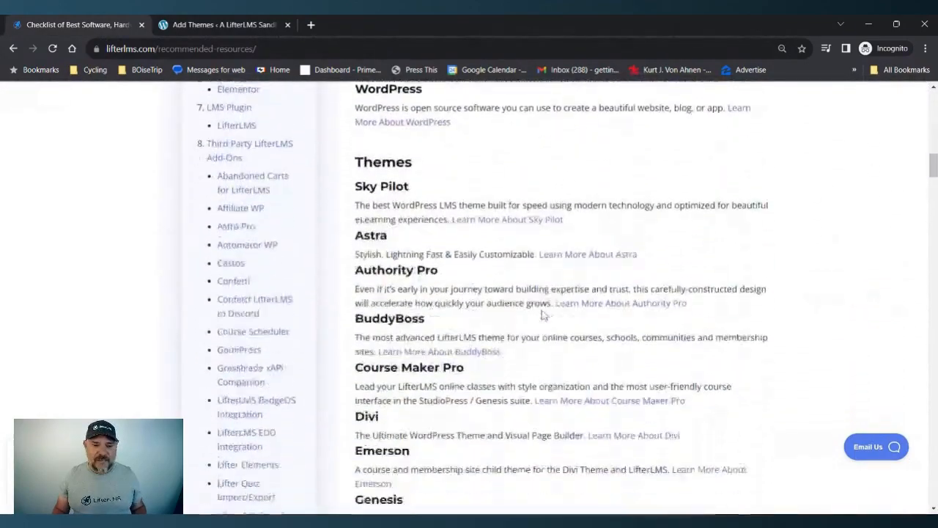
scroll(542, 314, "down", 3)
scroll(543, 314, "up", 6)
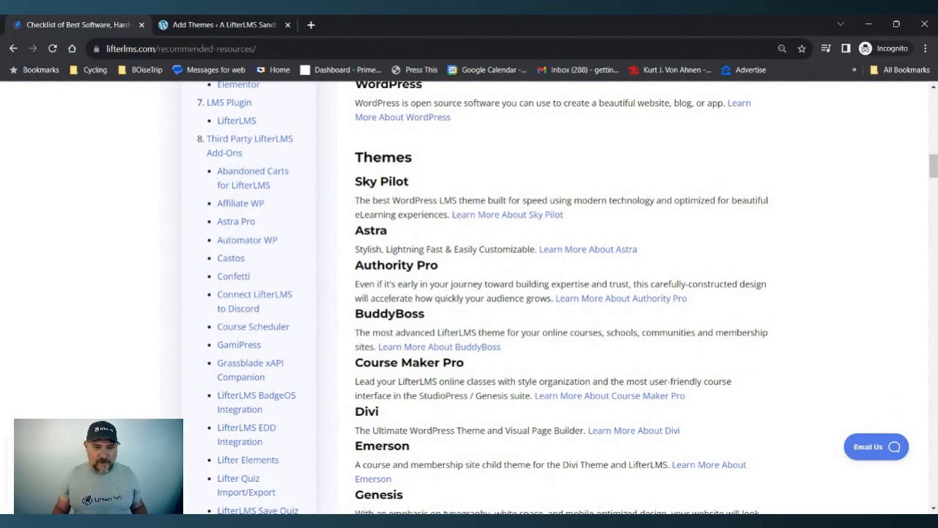
scroll(542, 293, "down", 3)
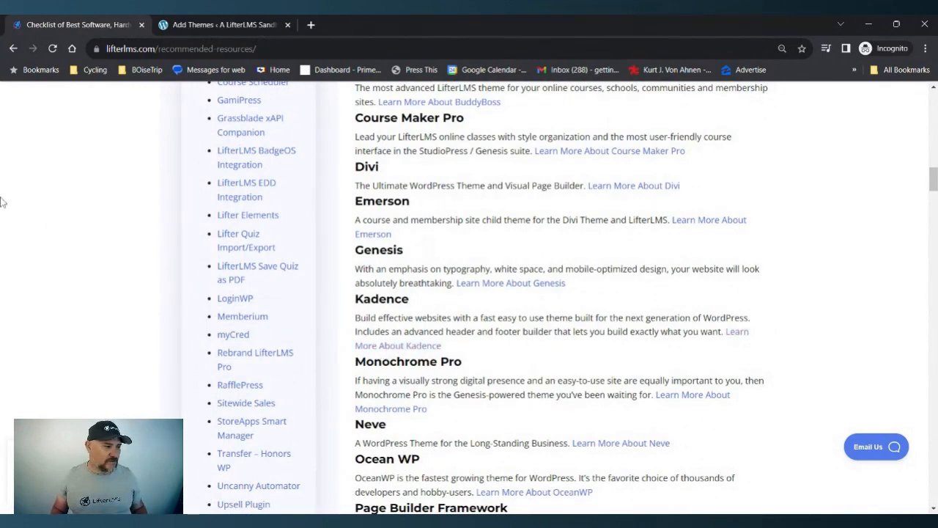
Step: Back on the Add Themes page, upload and install the theme file sky-pilot-1.2.0.zip, and activate the theme
left_click(216, 24)
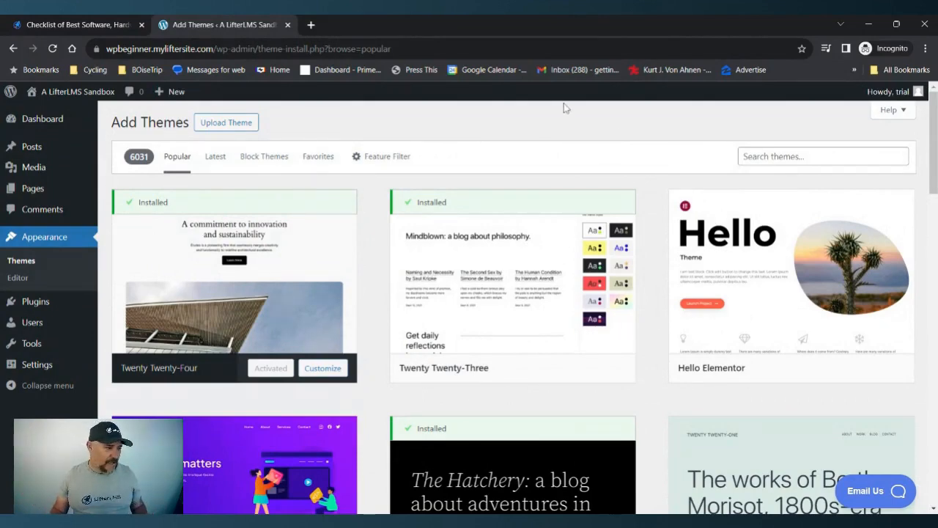
left_click(235, 127)
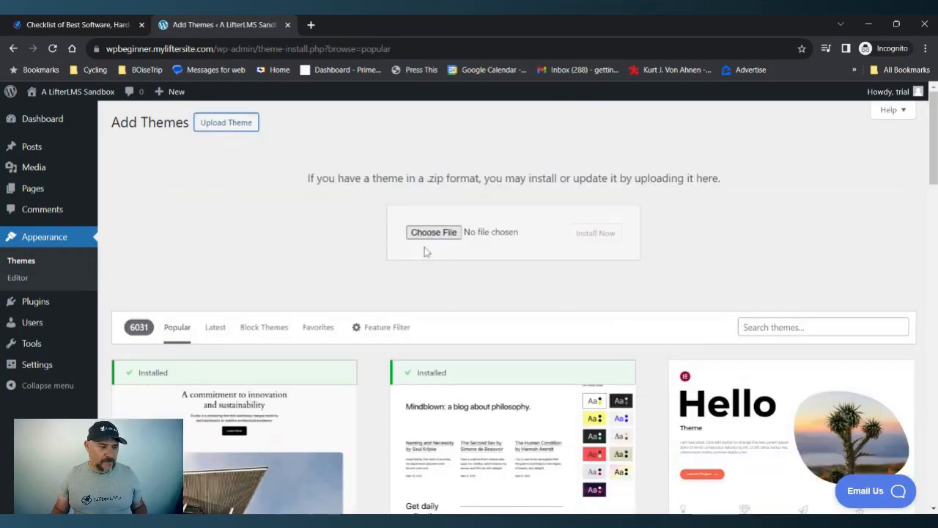
left_click(438, 236)
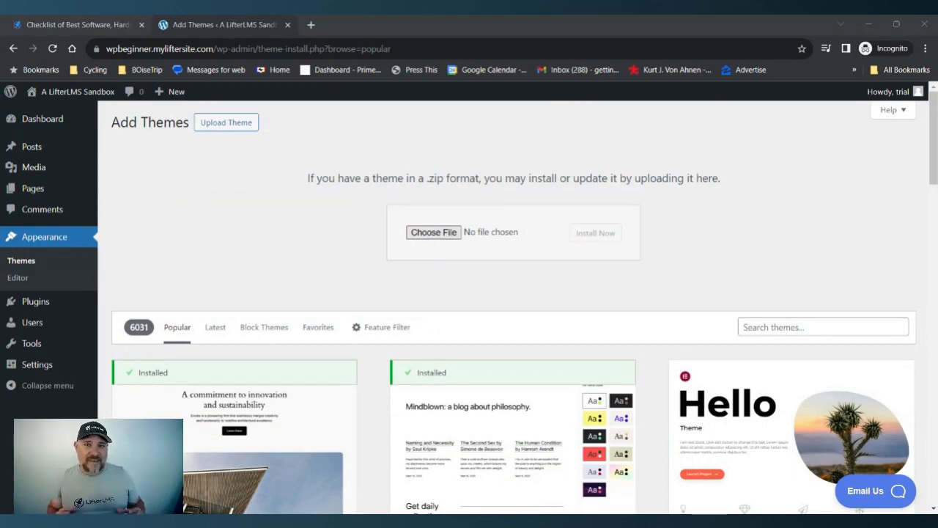
key("Return")
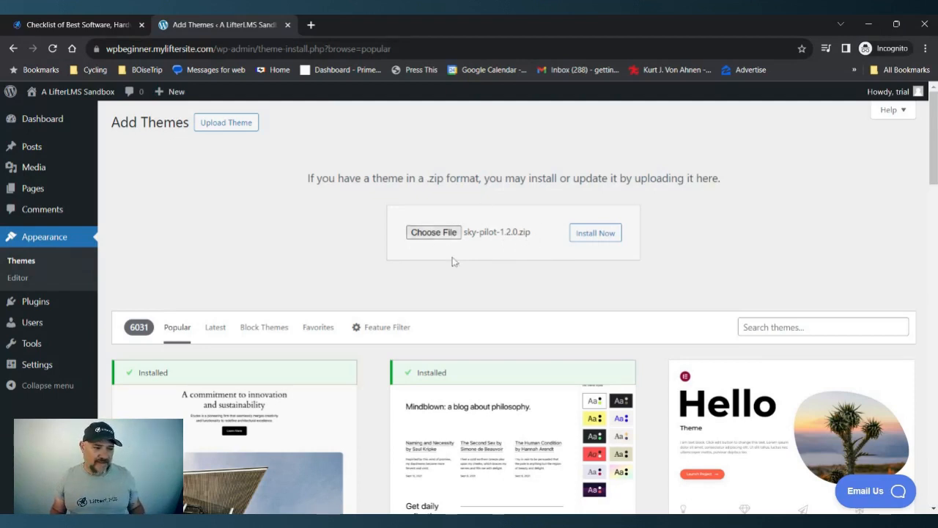
left_click(595, 236)
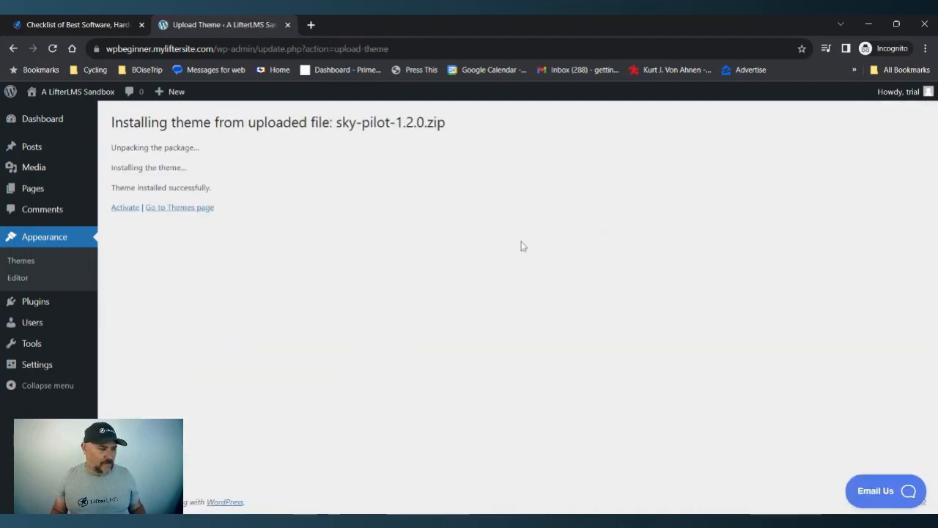
left_click(124, 209)
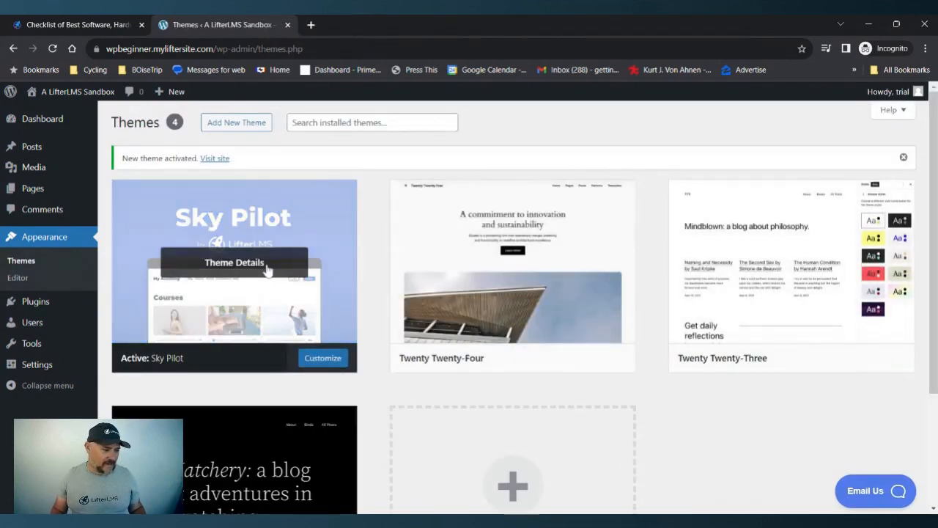
Step: Open the live site and examine the Sky Pilot header, blog post cards, call-to-action section and footer
left_click(61, 93)
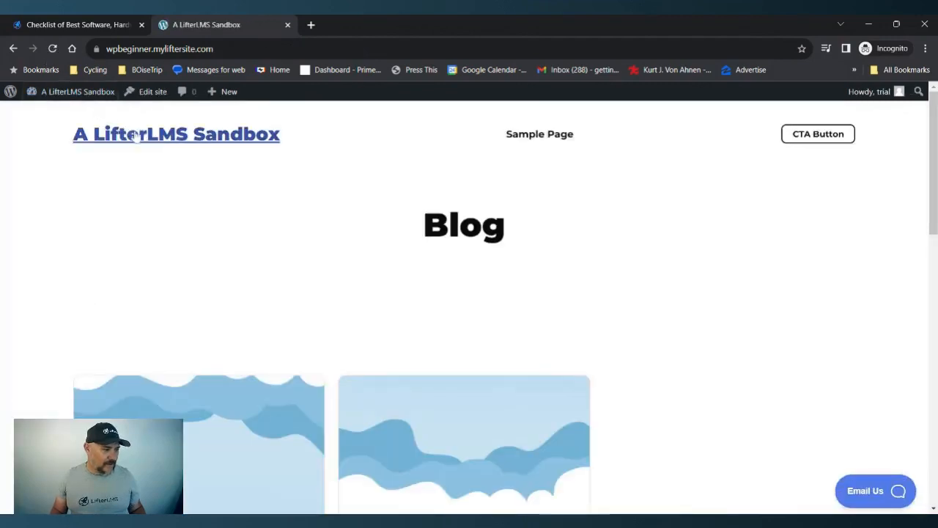
scroll(367, 249, "down", 4)
scroll(367, 251, "down", 7)
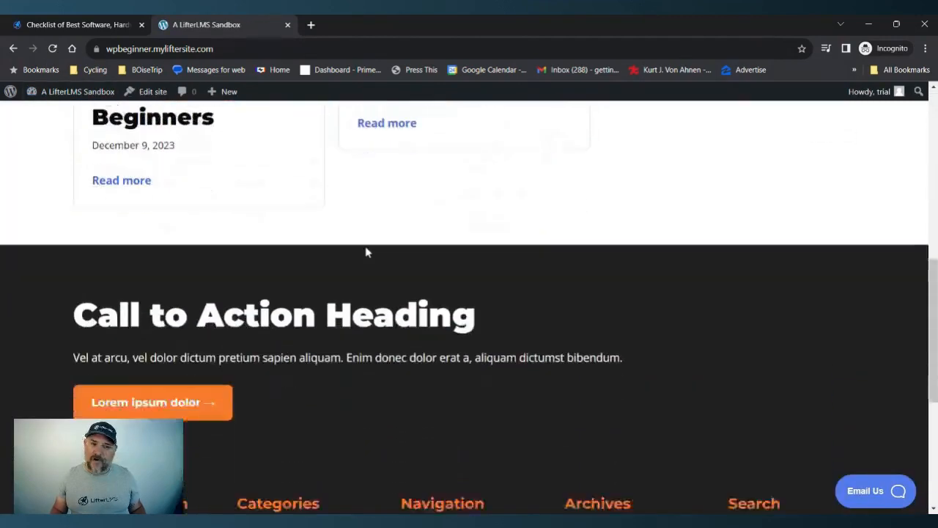
scroll(366, 253, "up", 11)
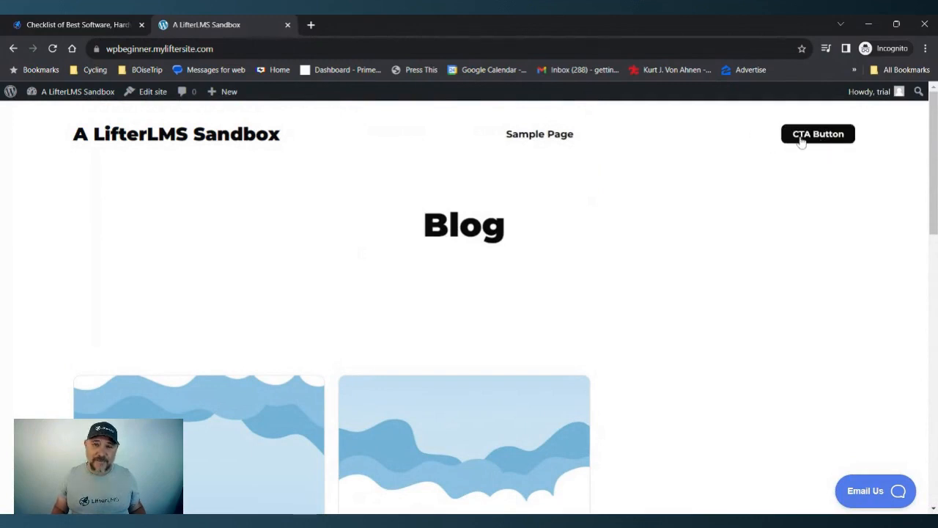
scroll(586, 190, "down", 1)
scroll(570, 190, "down", 2)
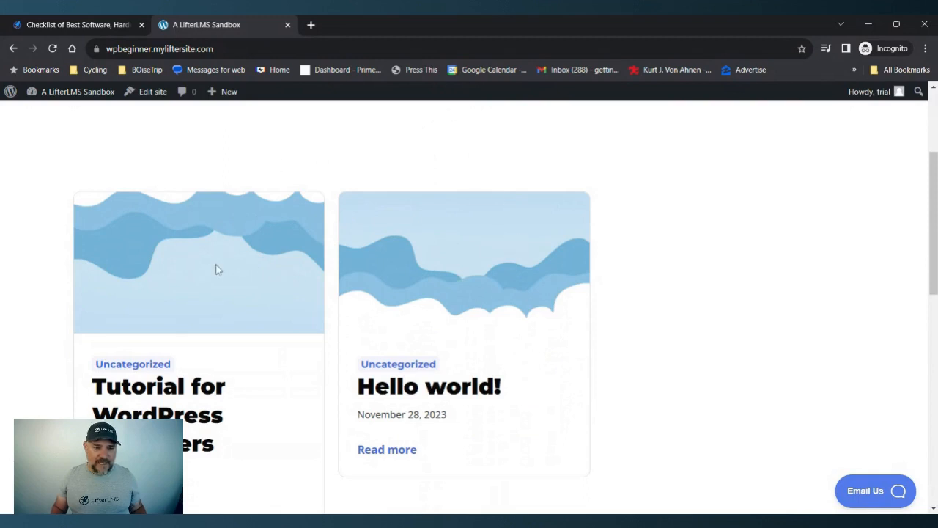
scroll(408, 283, "down", 2)
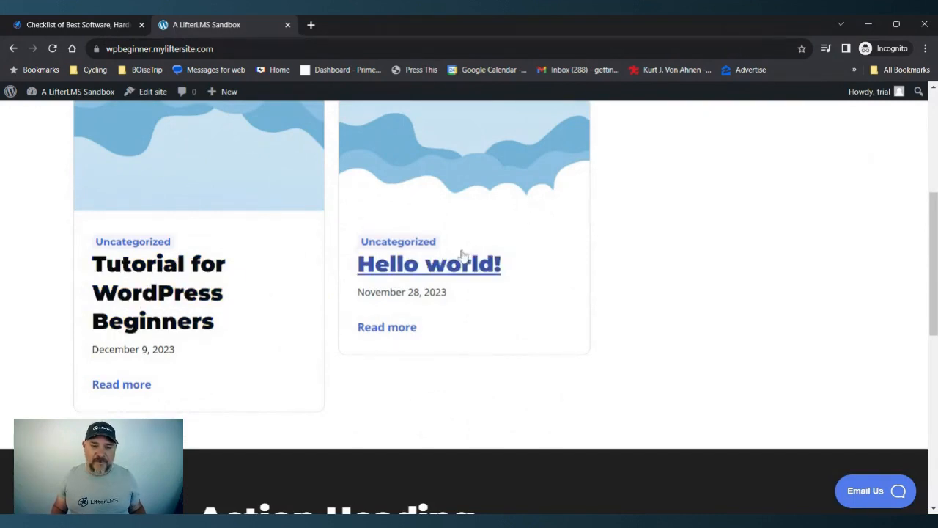
scroll(431, 262, "down", 2)
scroll(430, 261, "down", 3)
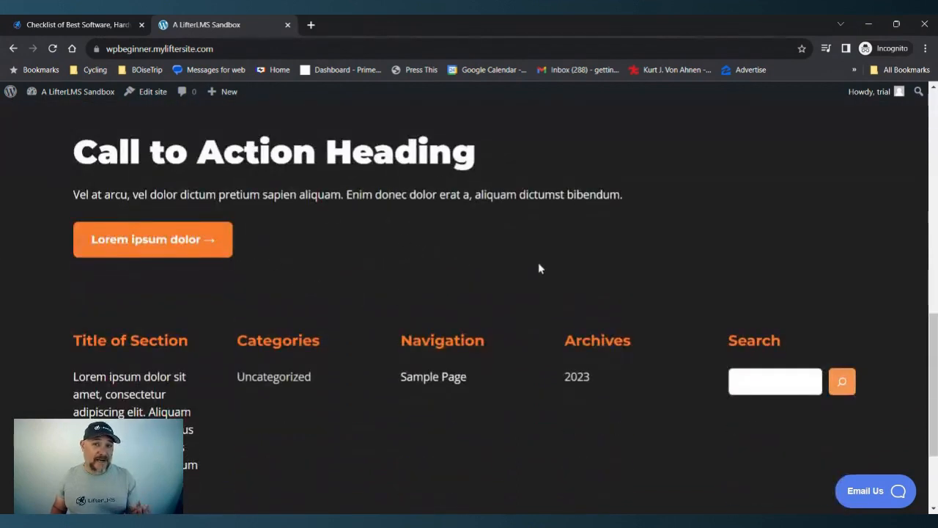
scroll(536, 268, "up", 10)
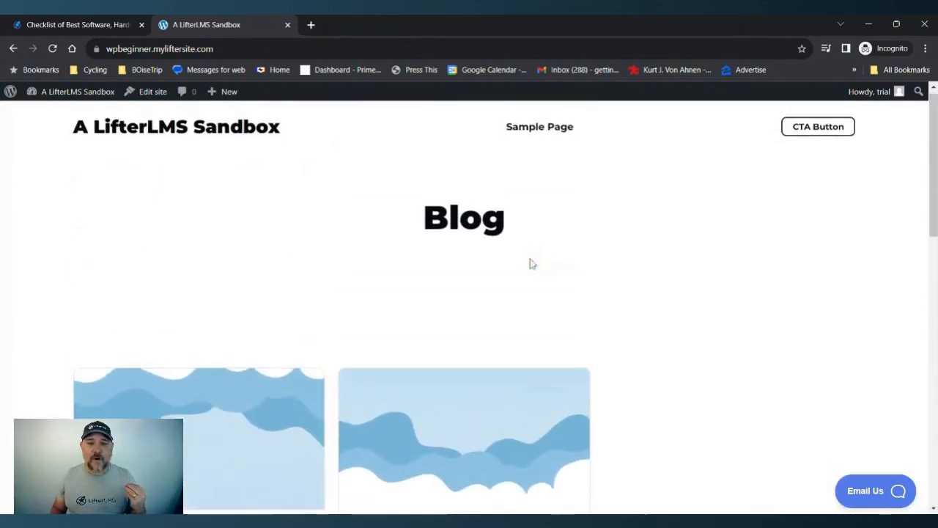